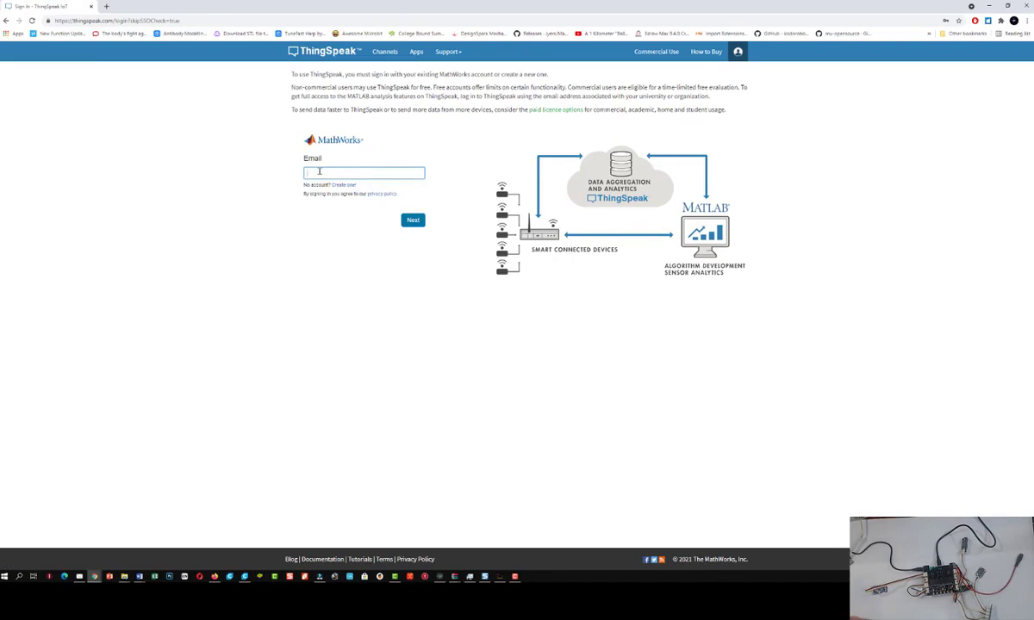
Sign in to the existing MathWorks account with its e-mail address and password
left_click(344, 187)
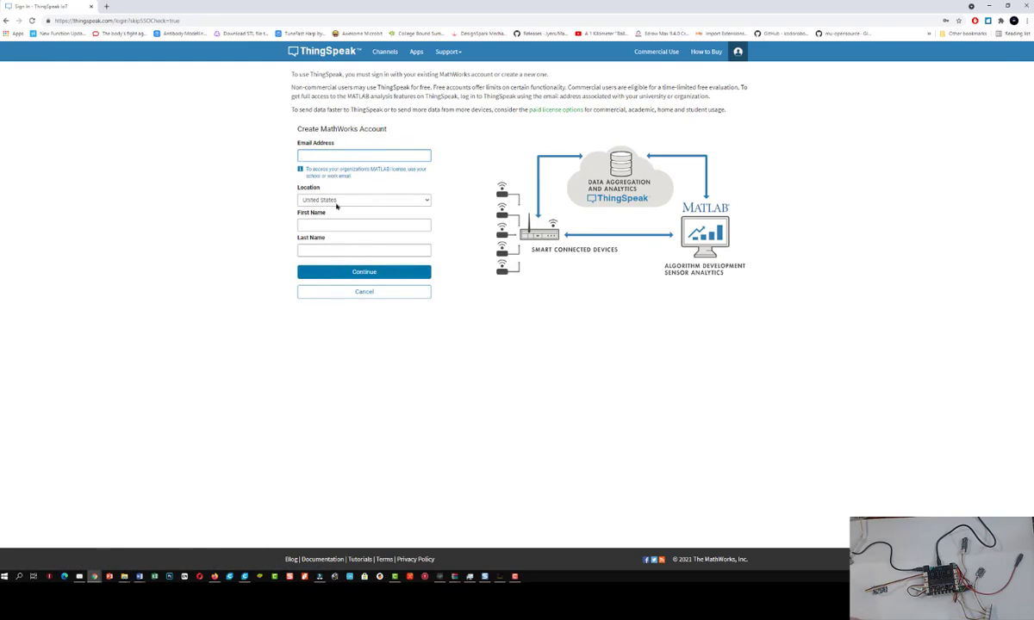
left_click(360, 295)
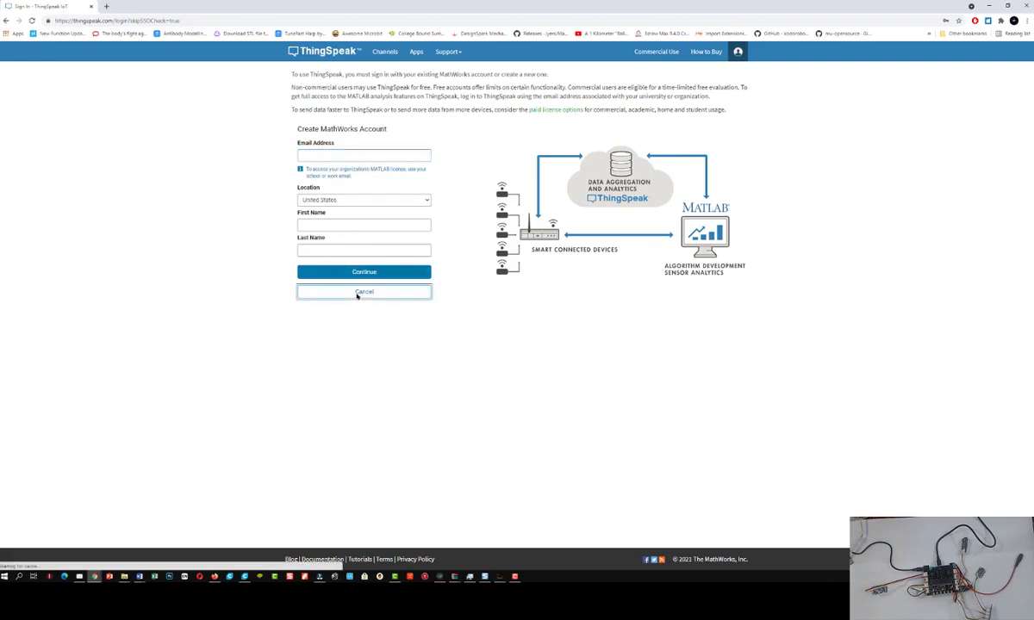
left_click(310, 172)
left_click(336, 198)
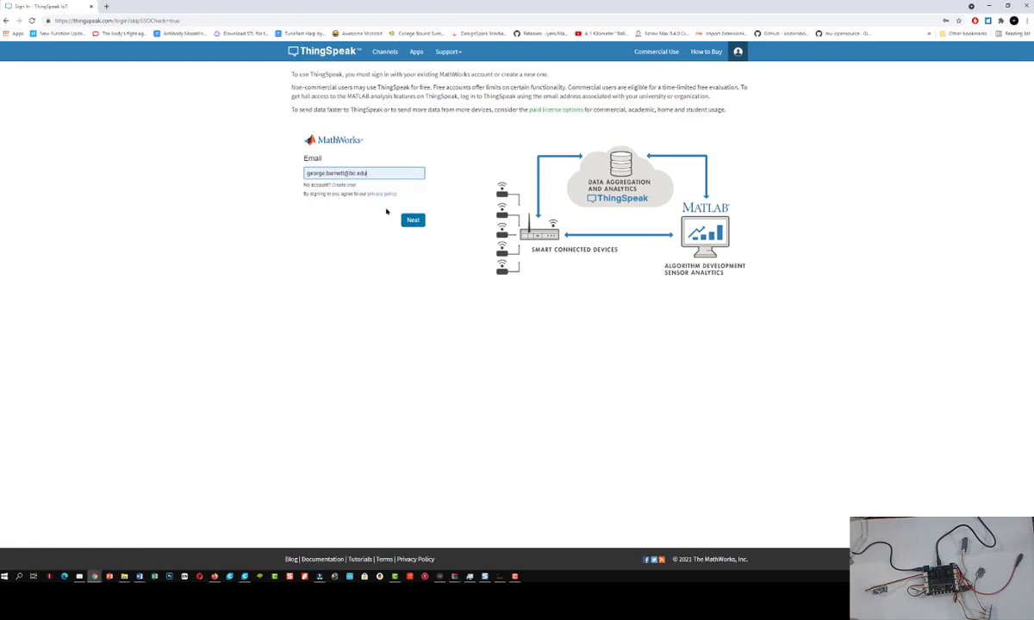
left_click(410, 221)
left_click(354, 184)
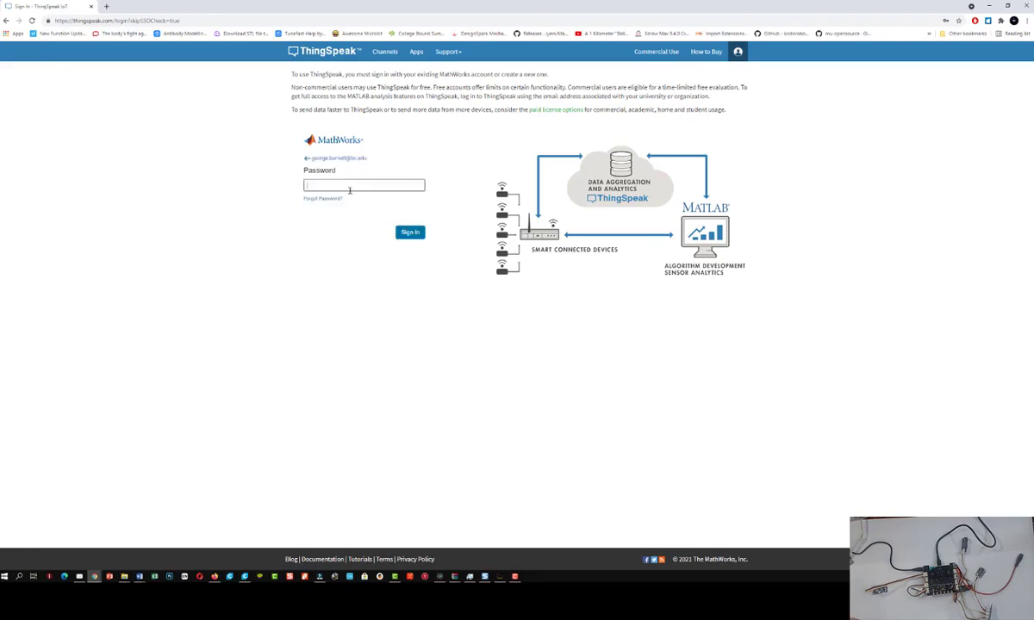
left_click(334, 203)
left_click(405, 232)
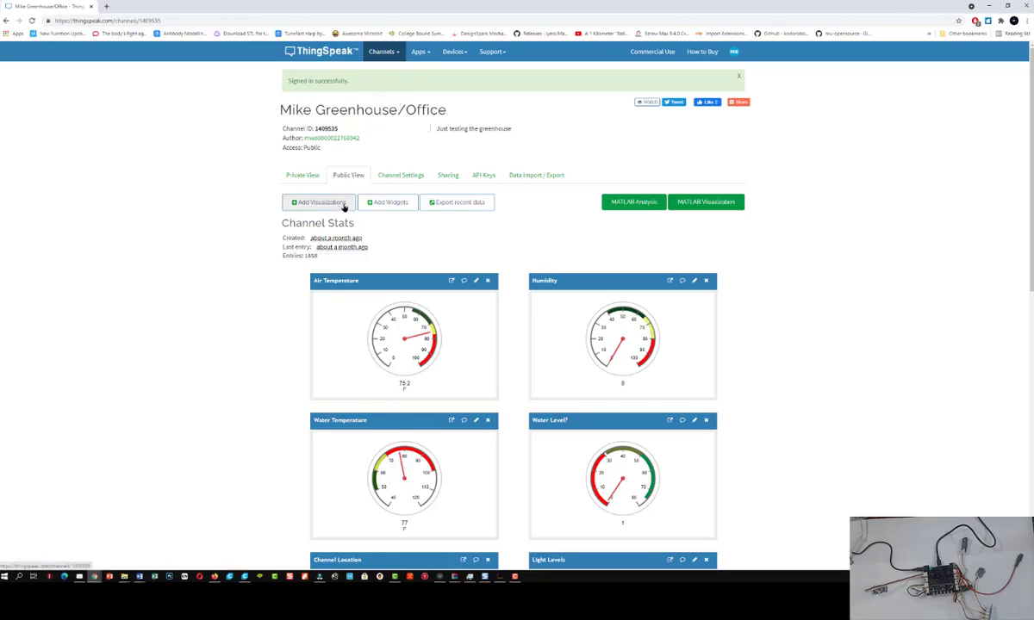
Open the list of own channels and start a new channel
left_click(399, 53)
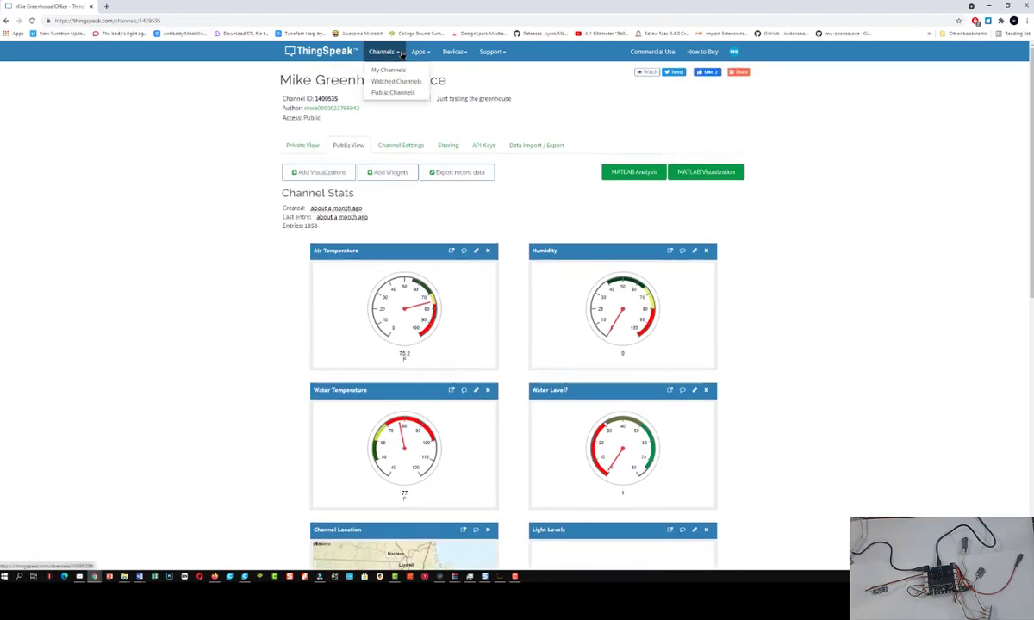
left_click(385, 69)
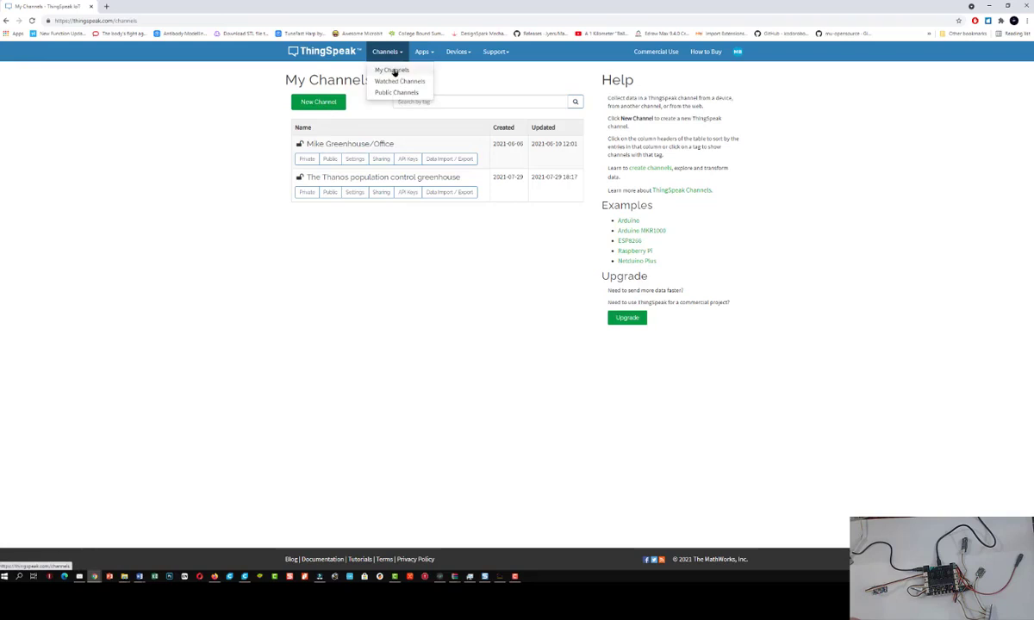
left_click(392, 71)
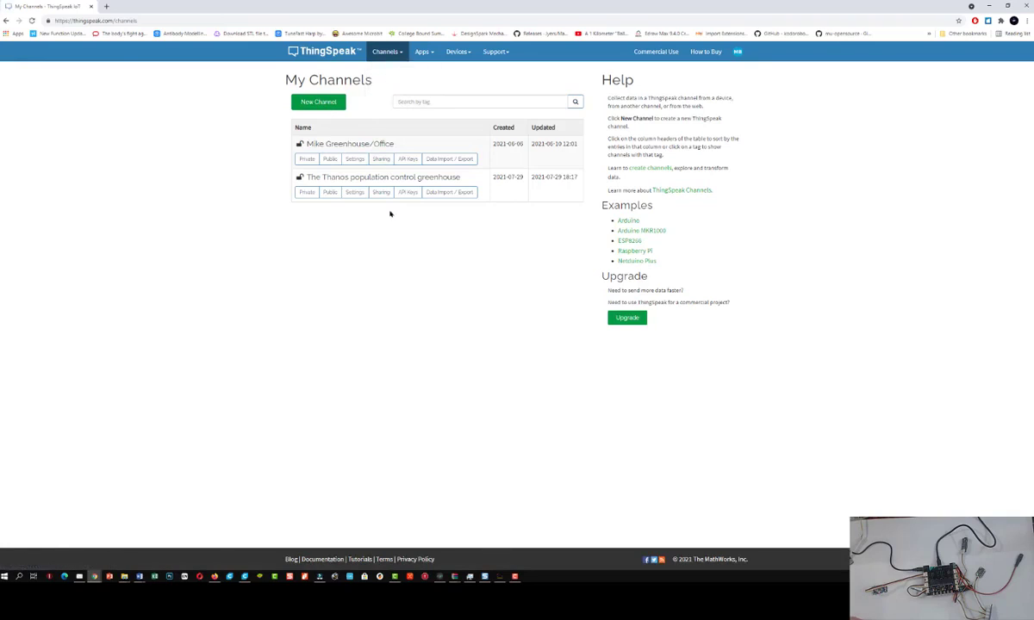
left_click(318, 103)
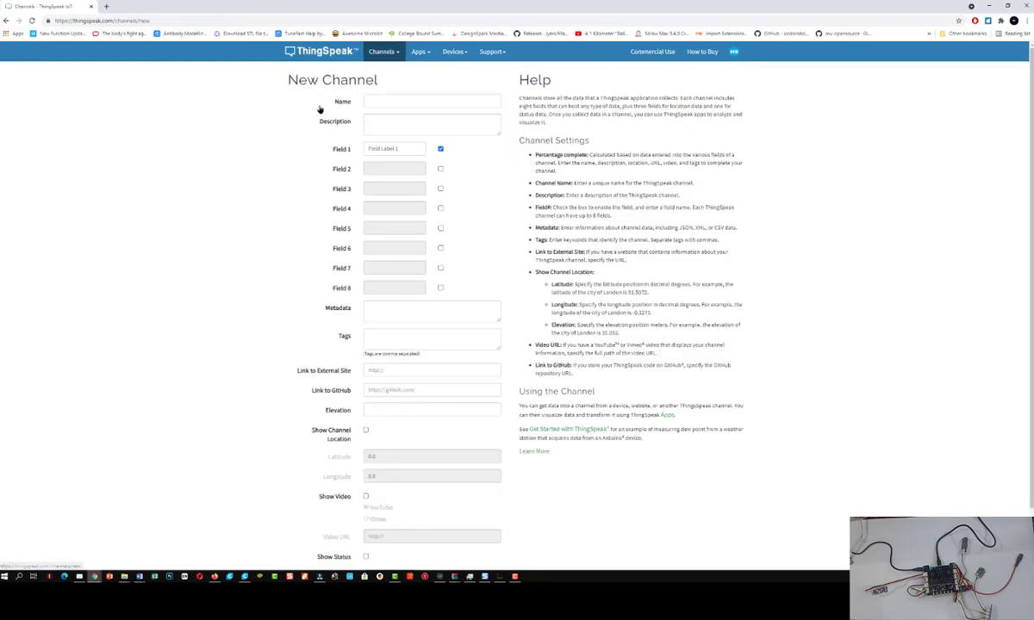
Name the channel "Thanos' retirment Greenhouse" and describe it as "Just a practice greenhouse. Ms. black widow's class."
left_click(398, 101)
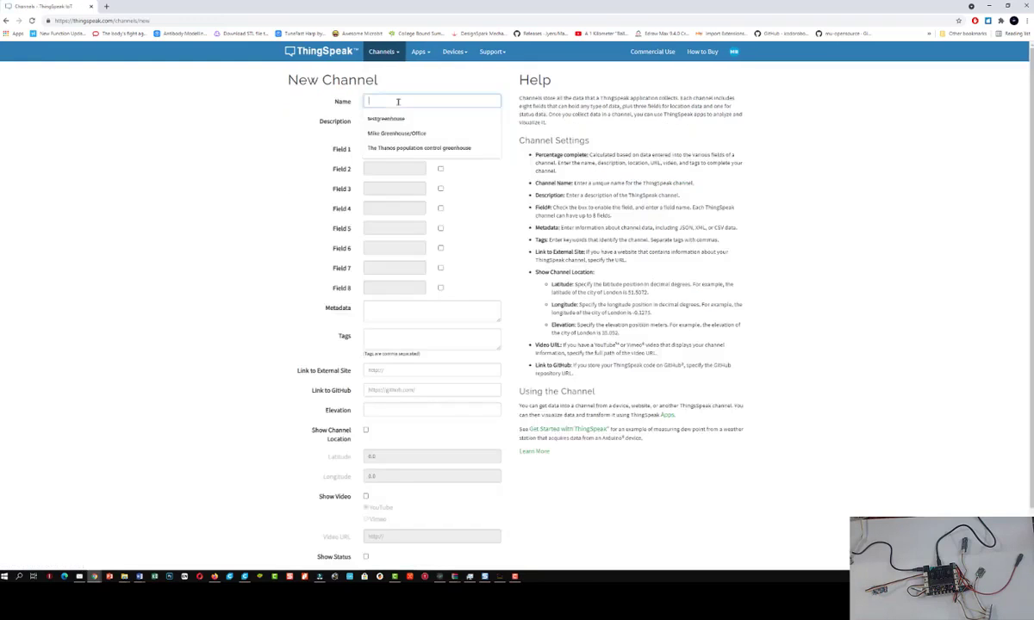
type("Thanos' retirement Greenhouse")
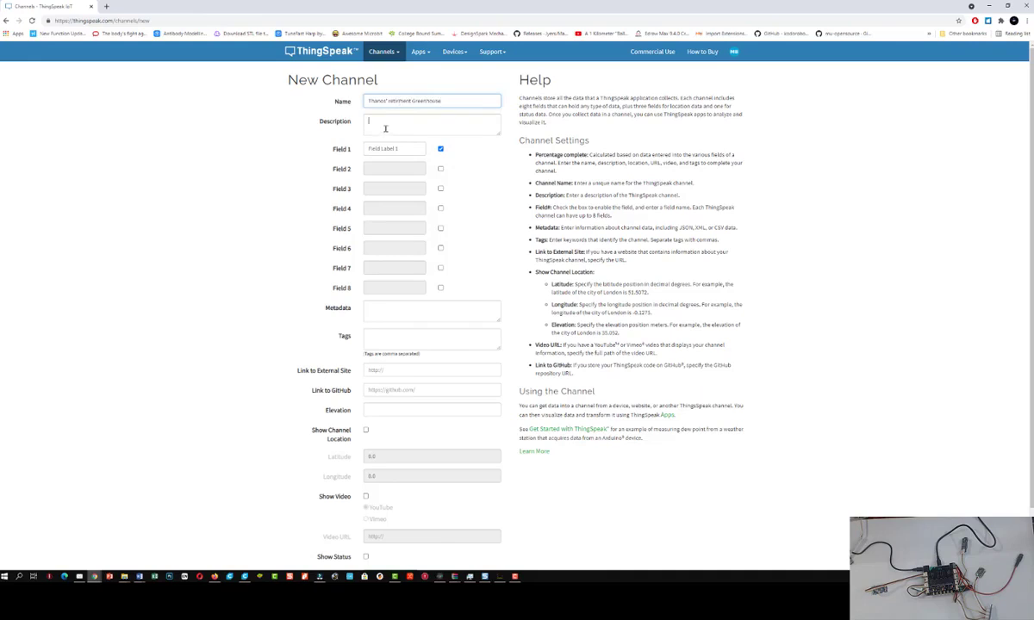
left_click(385, 128)
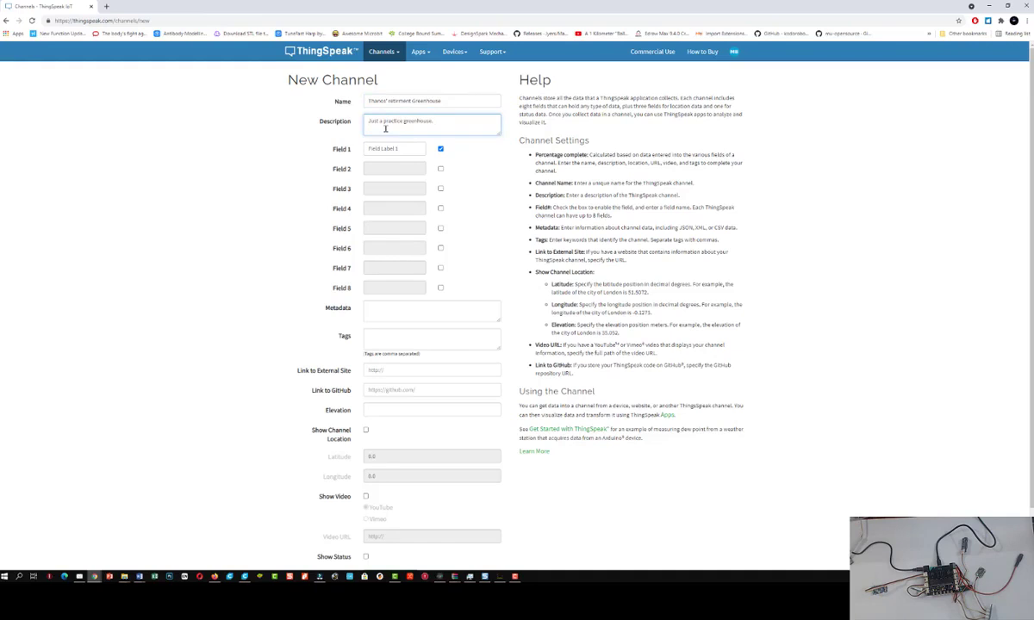
key("ctrl+plus")
key("ctrl+plus")
key("ctrl+plus")
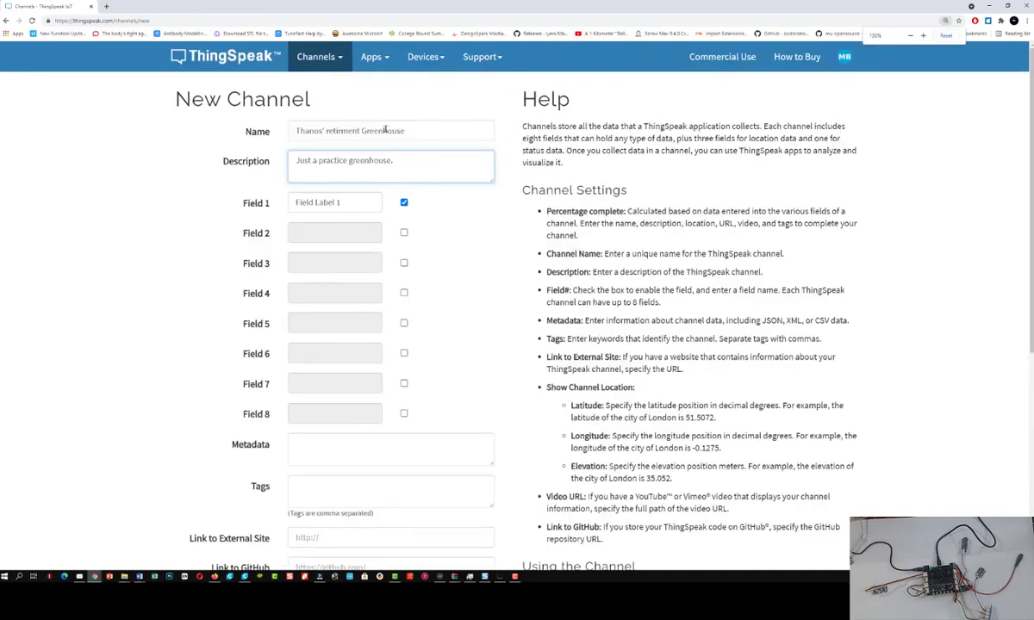
type("Ms.")
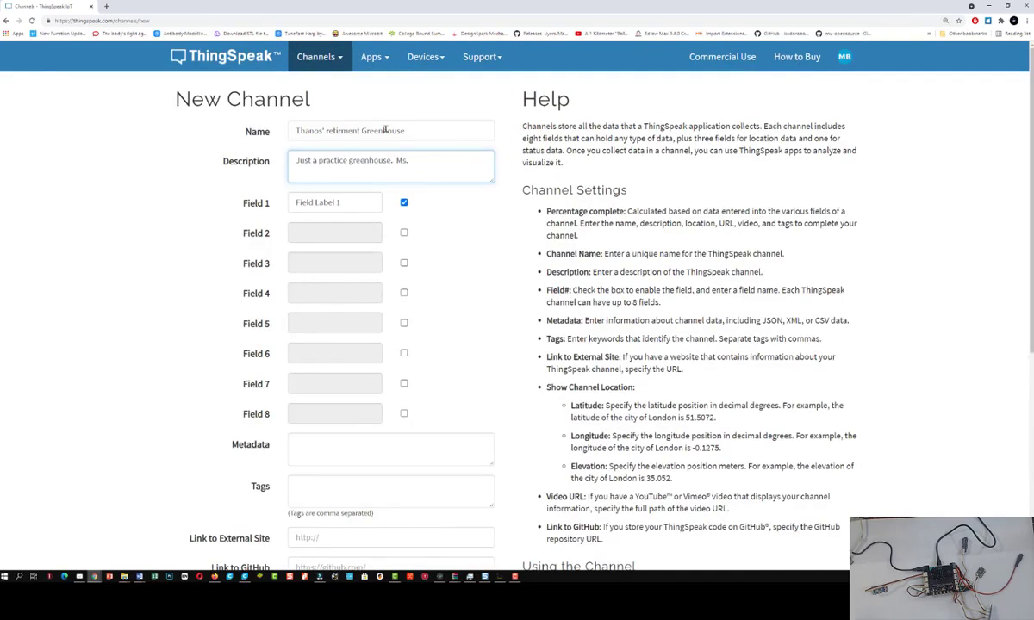
type(" black window's class.")
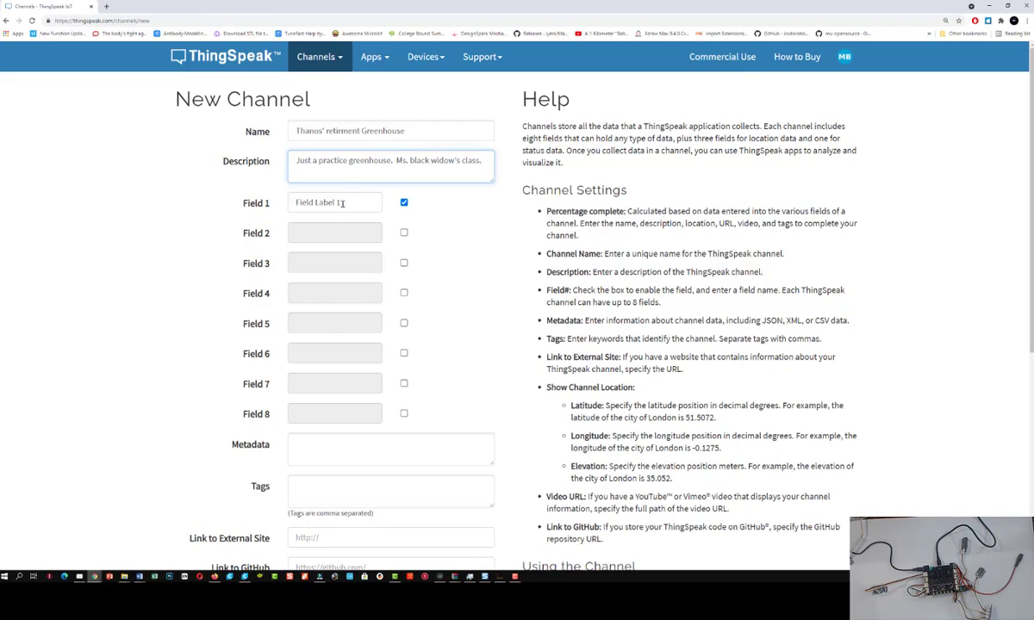
Label Field 1 "Air Temperature" and enable Field 2 with the label "Humidity"
left_click_drag(342, 203, 267, 207)
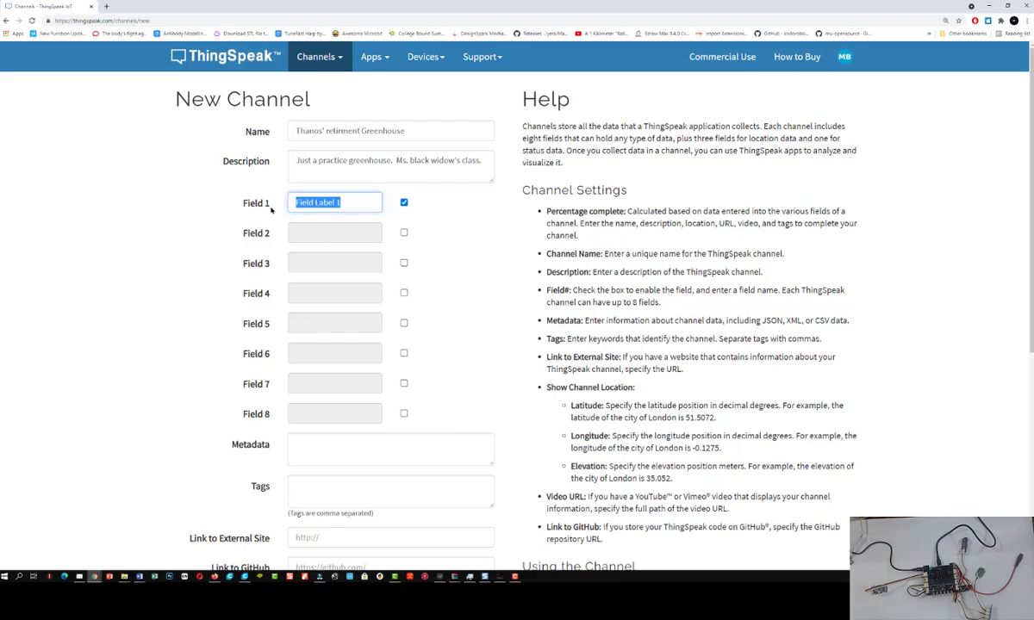
type("Air Temperature")
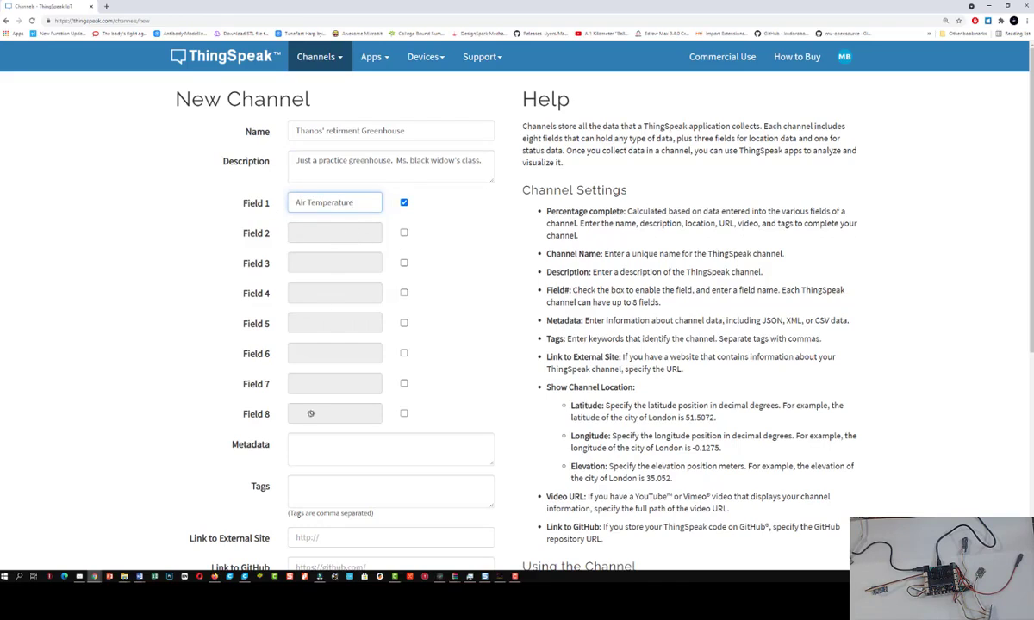
left_click(404, 234)
left_click(343, 240)
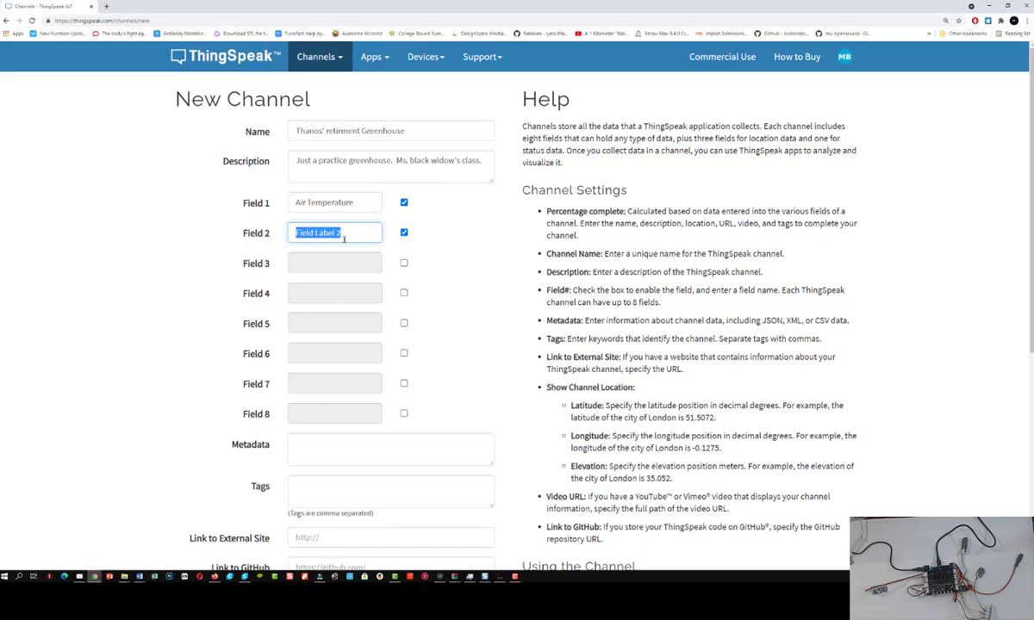
type("Humidity")
Enable Field 3 with the label "Lux (light intensity)", leaving Field 4 disabled
left_click(404, 262)
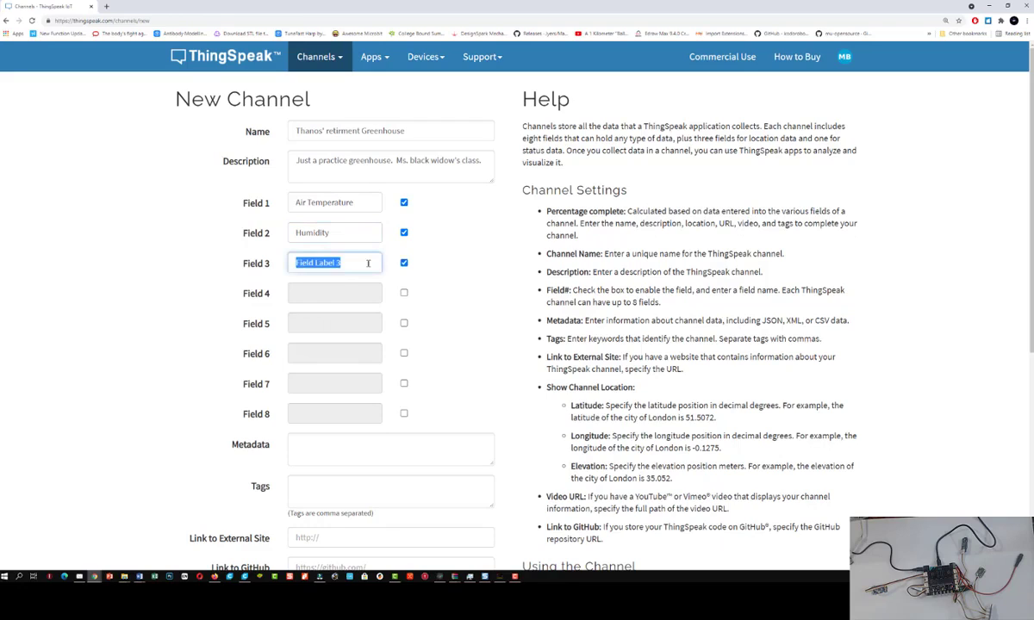
type("Lux")
type(" (light")
type(" valu")
key("BackSpace")
key("BackSpace")
key("BackSpace")
key("BackSpace")
type("intensity)")
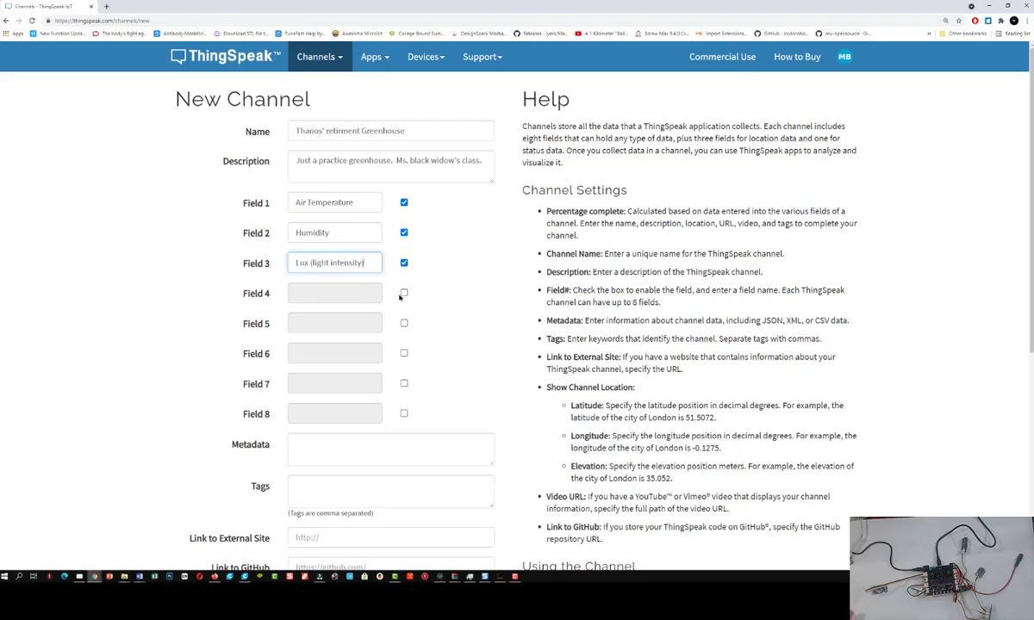
left_click(403, 294)
left_click(403, 294)
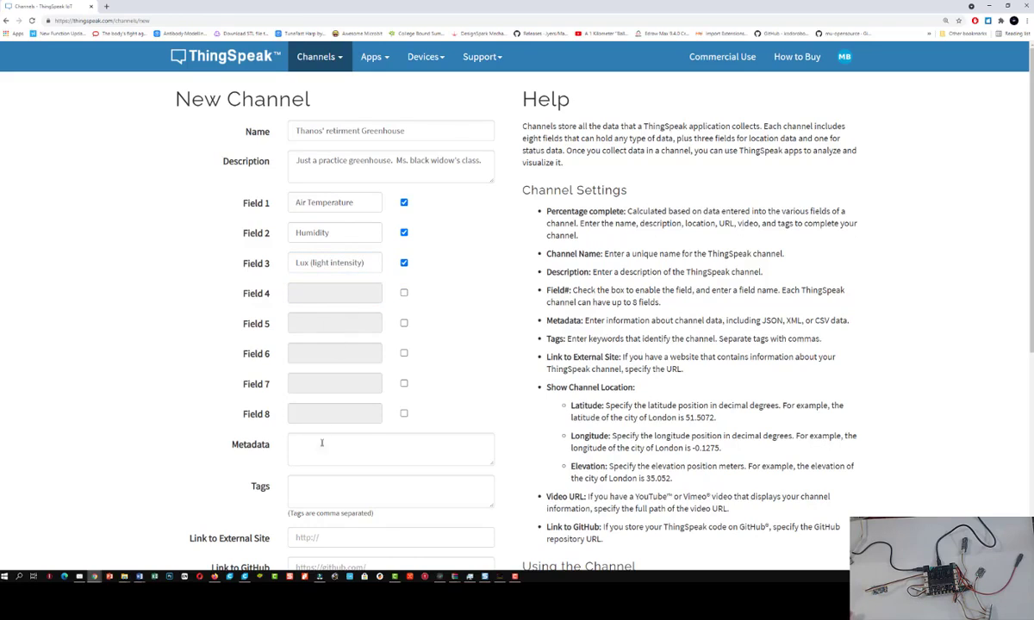
Switch to MakeCode and compare the SendData function's field order with the channel's fields
left_click(498, 576)
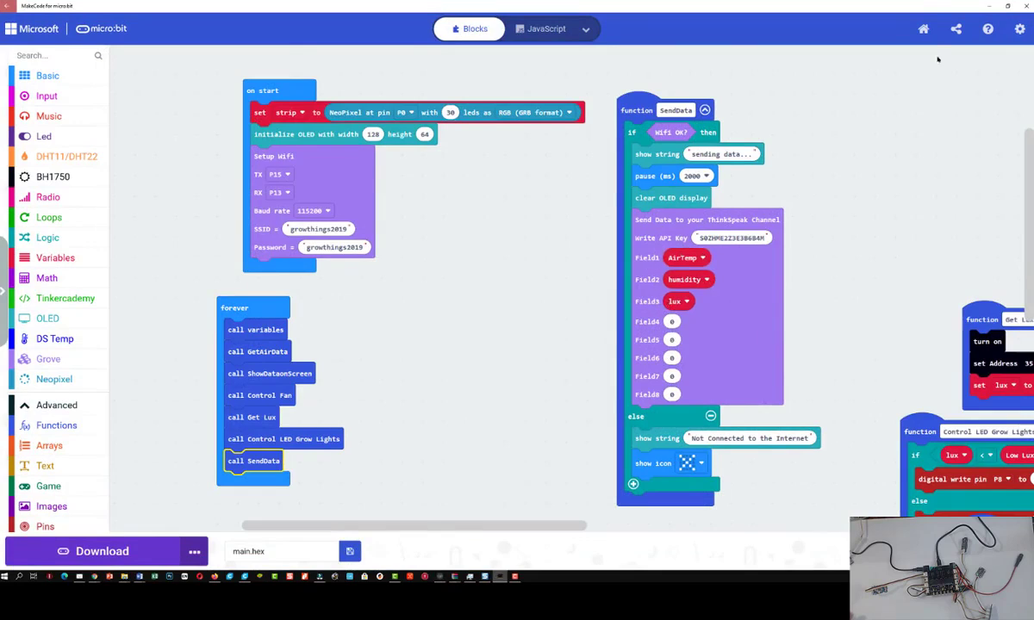
left_click(987, 8)
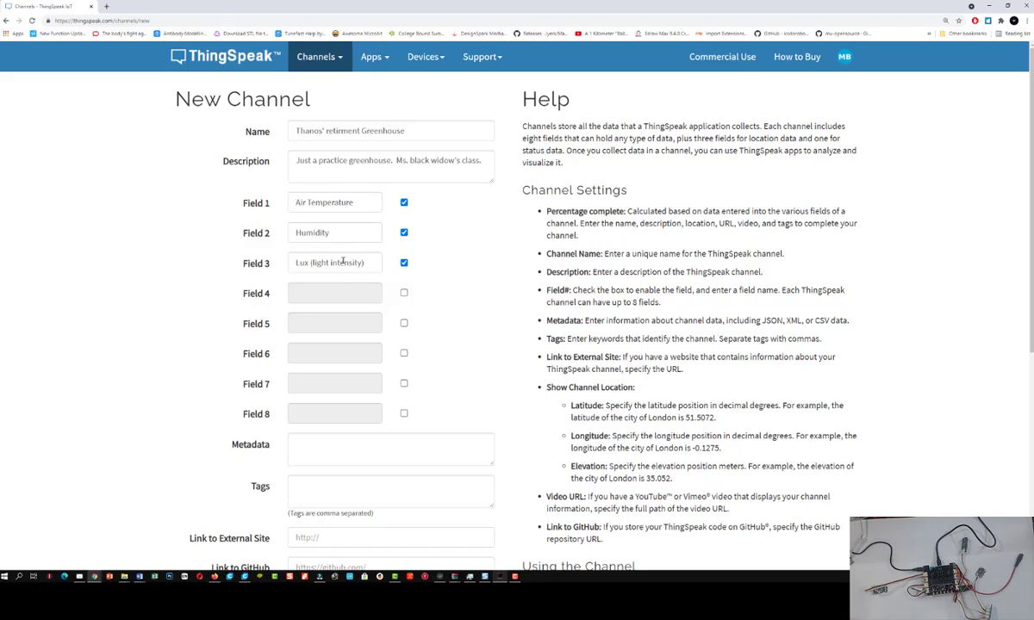
Save the new channel with its location, video and status display left disabled
scroll(342, 261, "down", 3)
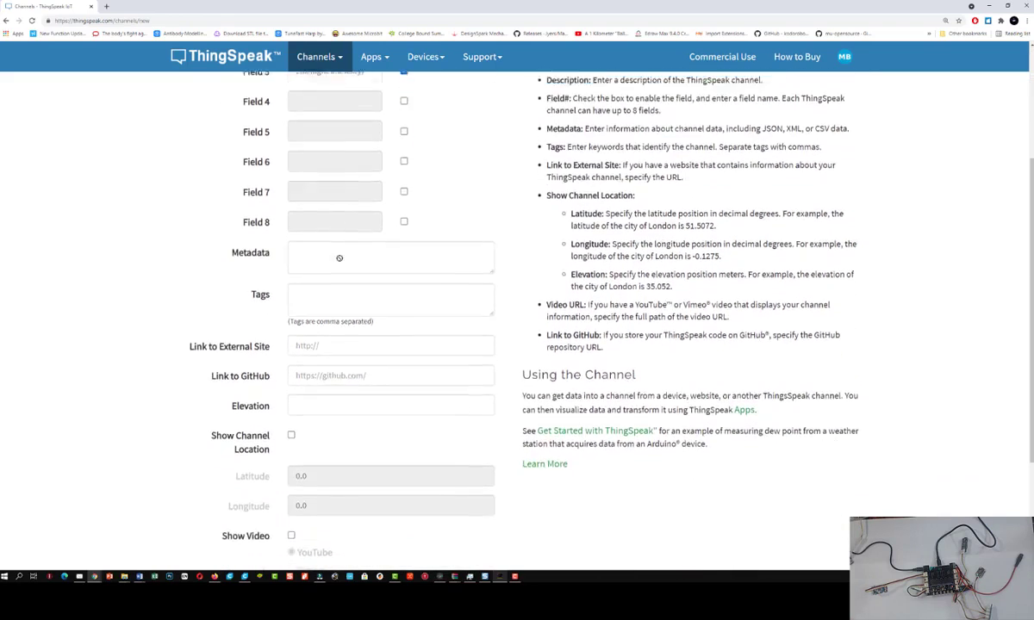
scroll(339, 257, "down", 2)
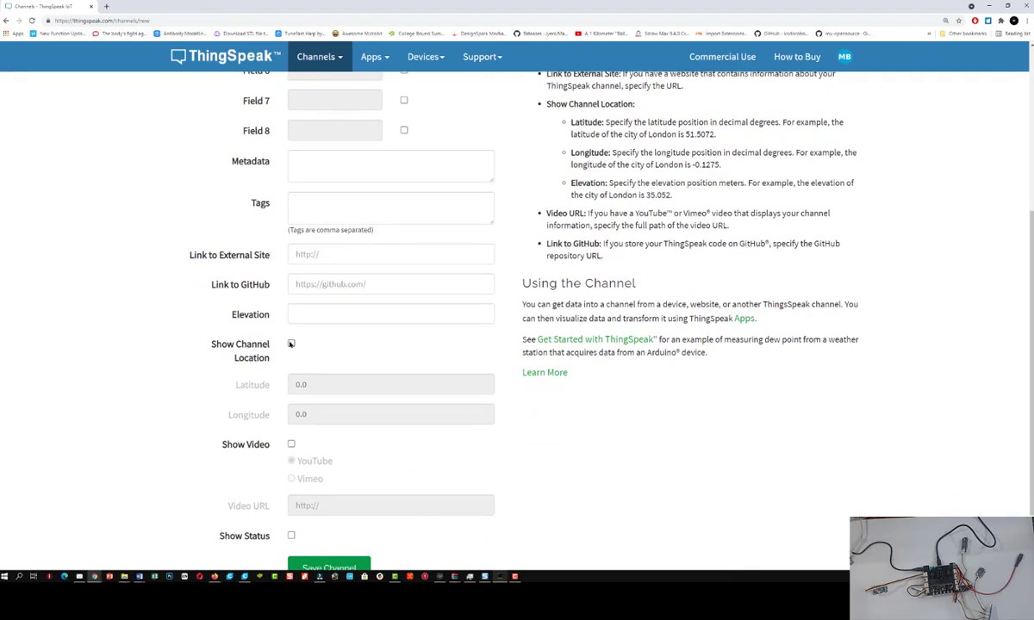
left_click(291, 344)
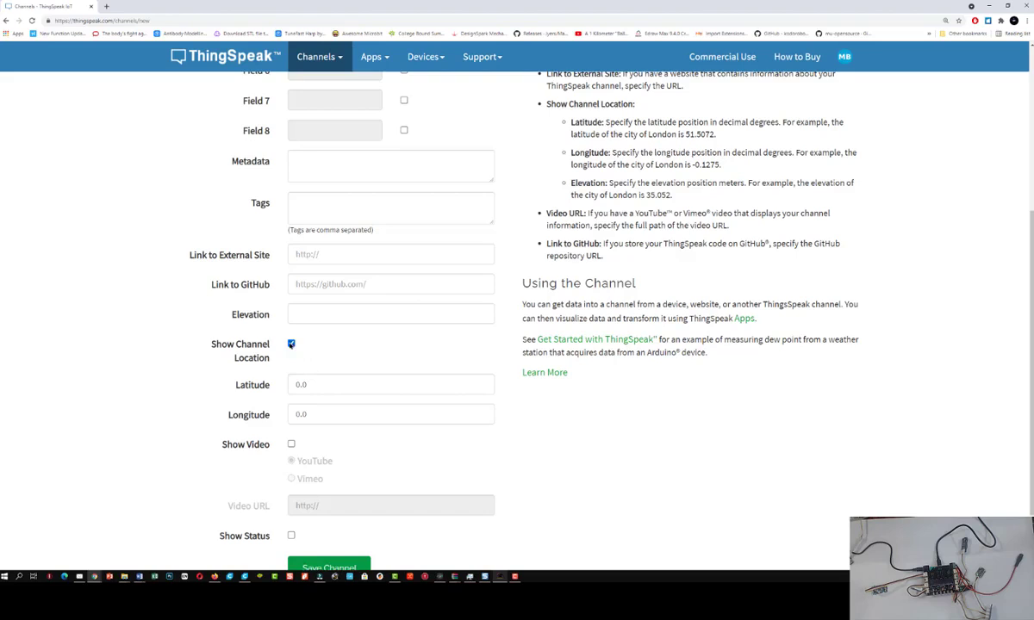
left_click(291, 343)
scroll(327, 353, "down", 2)
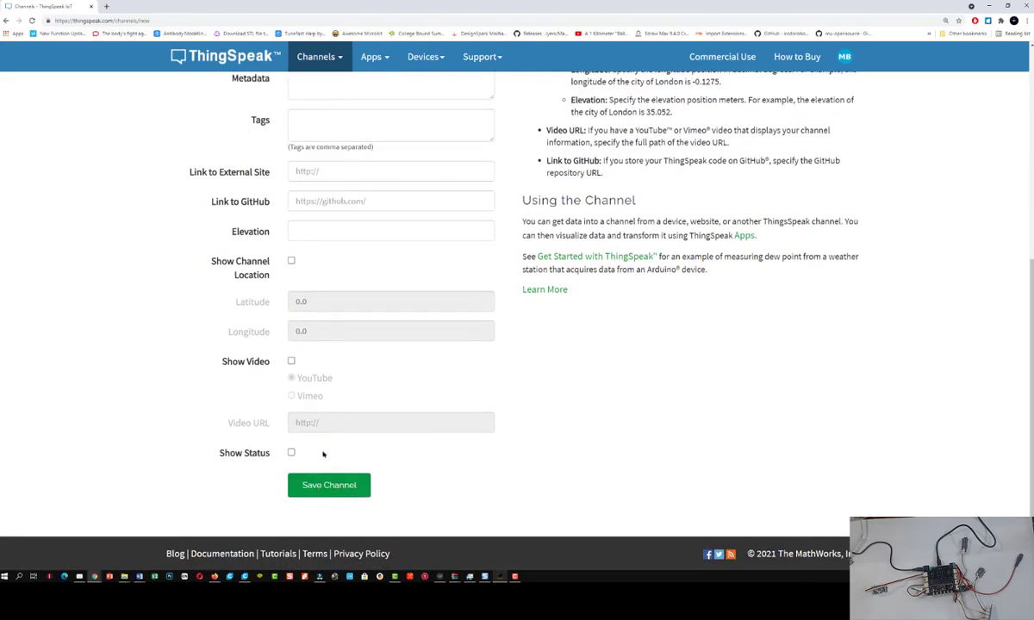
scroll(295, 333, "up", 4)
scroll(312, 362, "down", 4)
left_click(334, 490)
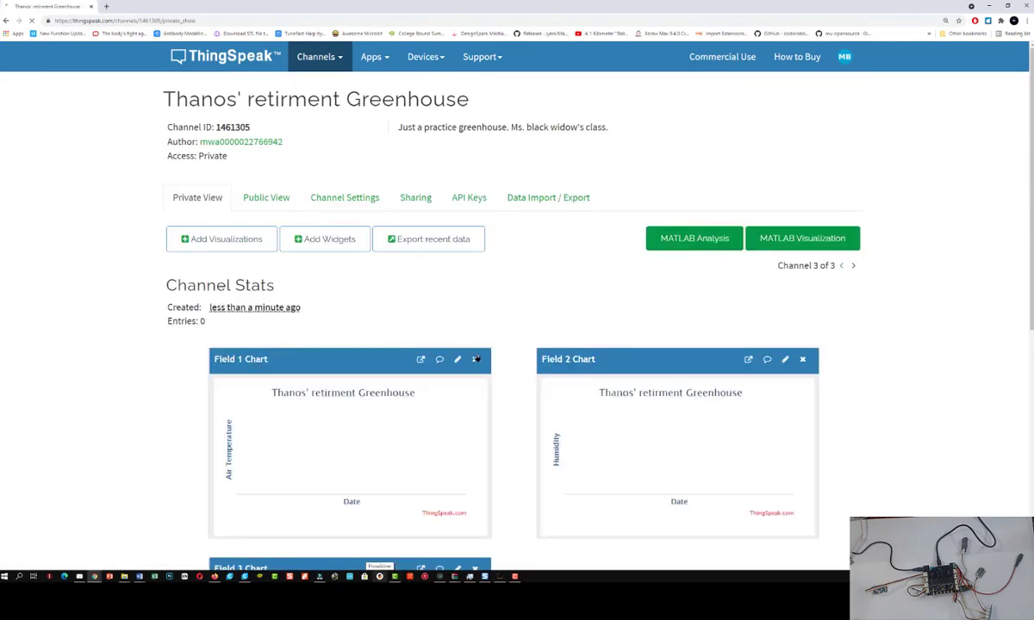
Examine the new channel's Air Temperature, Humidity and Lux charts in the private view
scroll(503, 282, "down", 1)
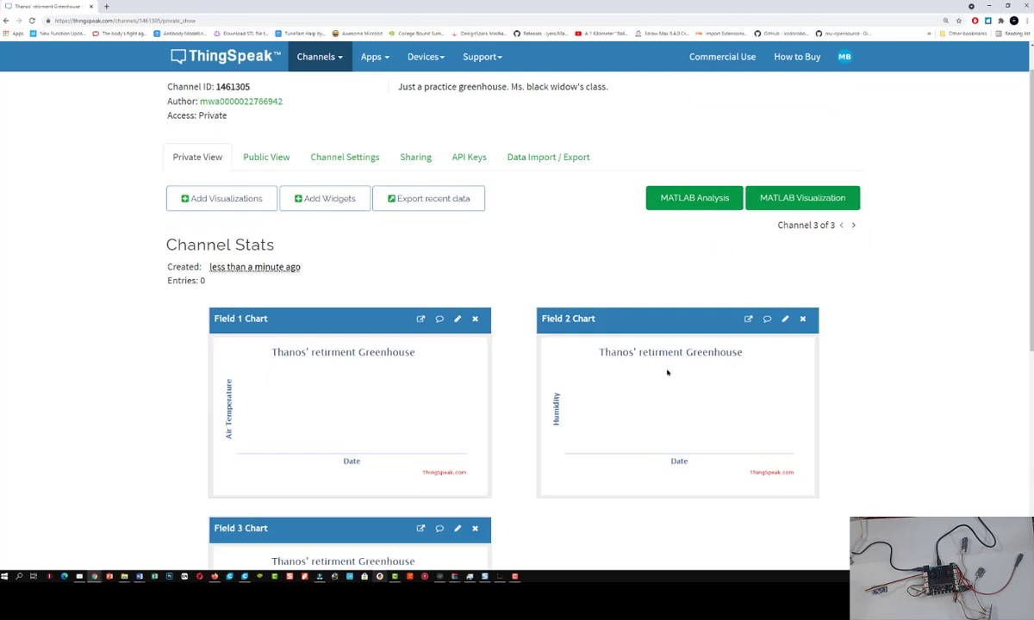
scroll(666, 371, "down", 2)
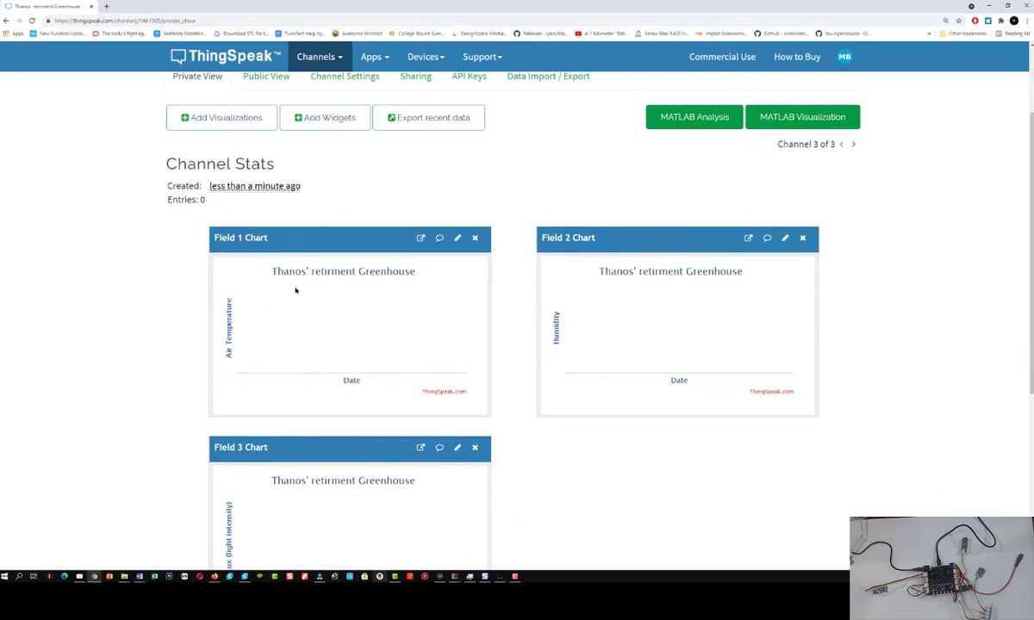
scroll(295, 290, "up", 2)
scroll(334, 296, "down", 2)
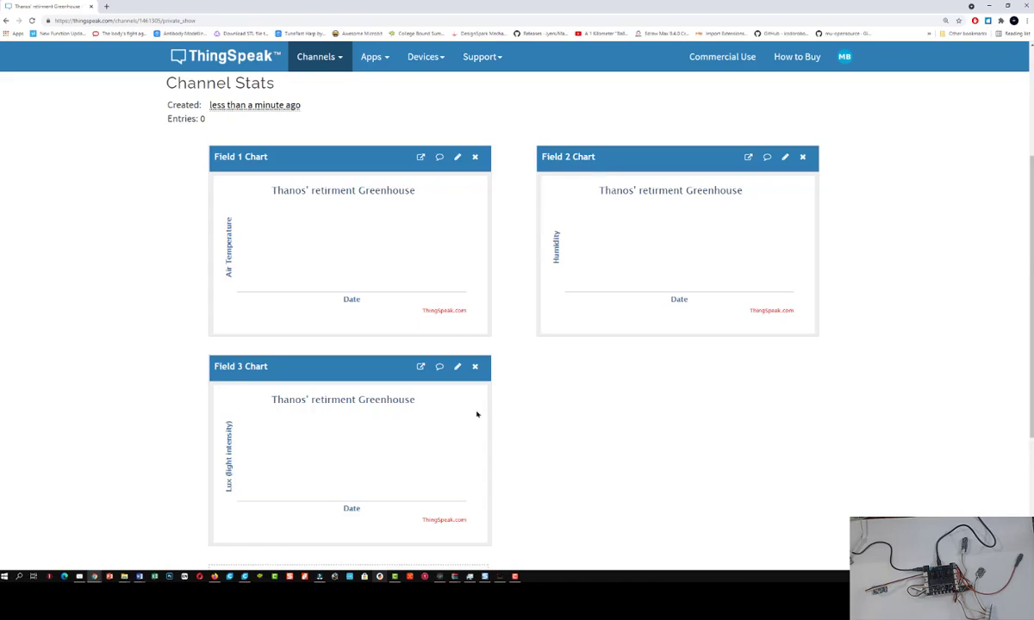
scroll(446, 344, "up", 4)
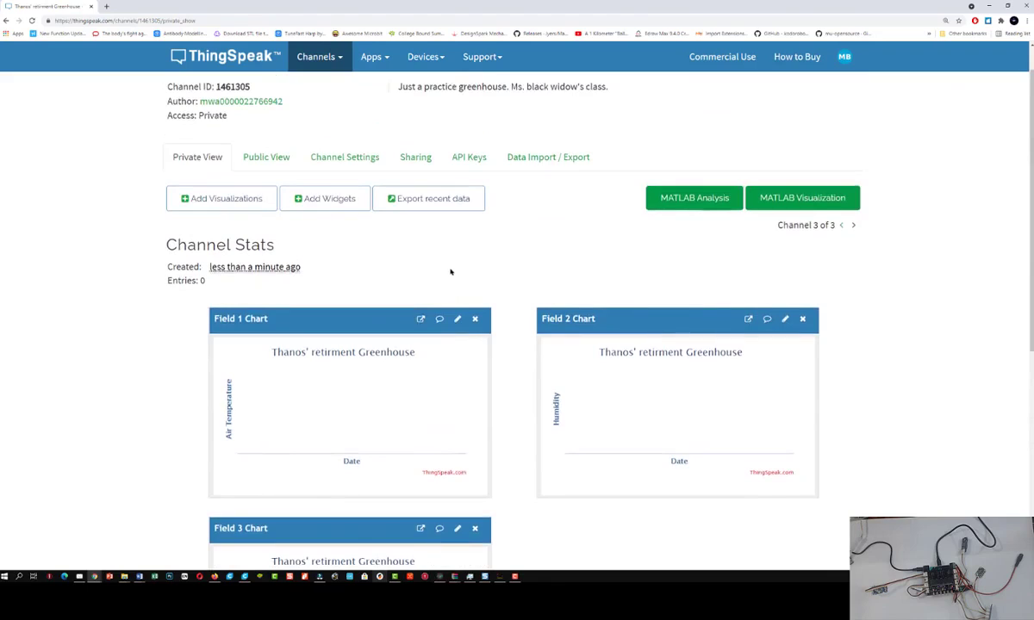
Switch to MakeCode and move the SendData function block slightly up and to the left in the workspace
left_click(990, 6)
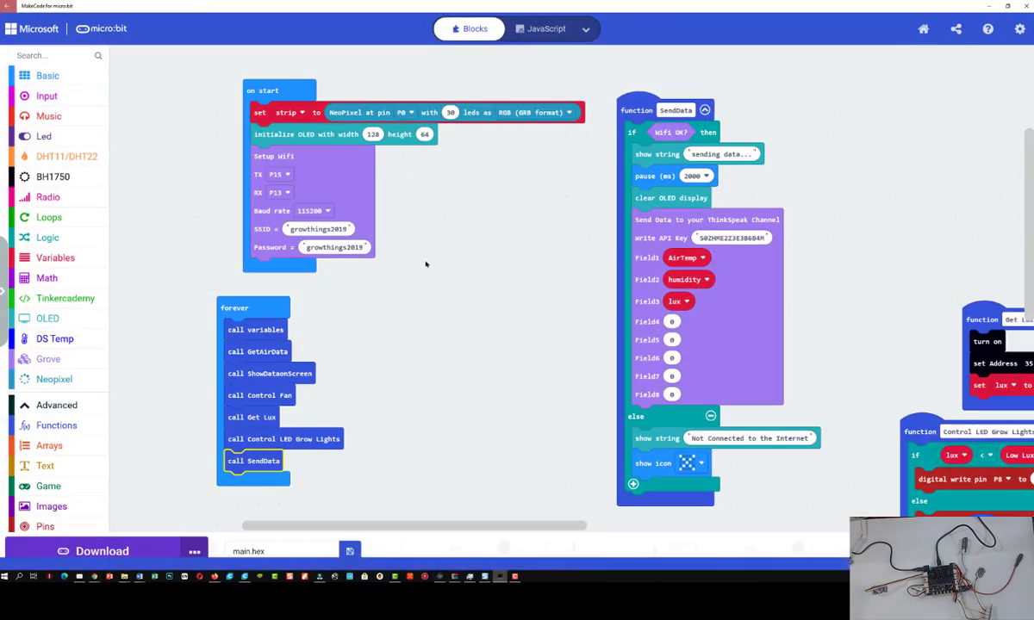
left_click(441, 577)
left_click_drag(646, 99, 631, 76)
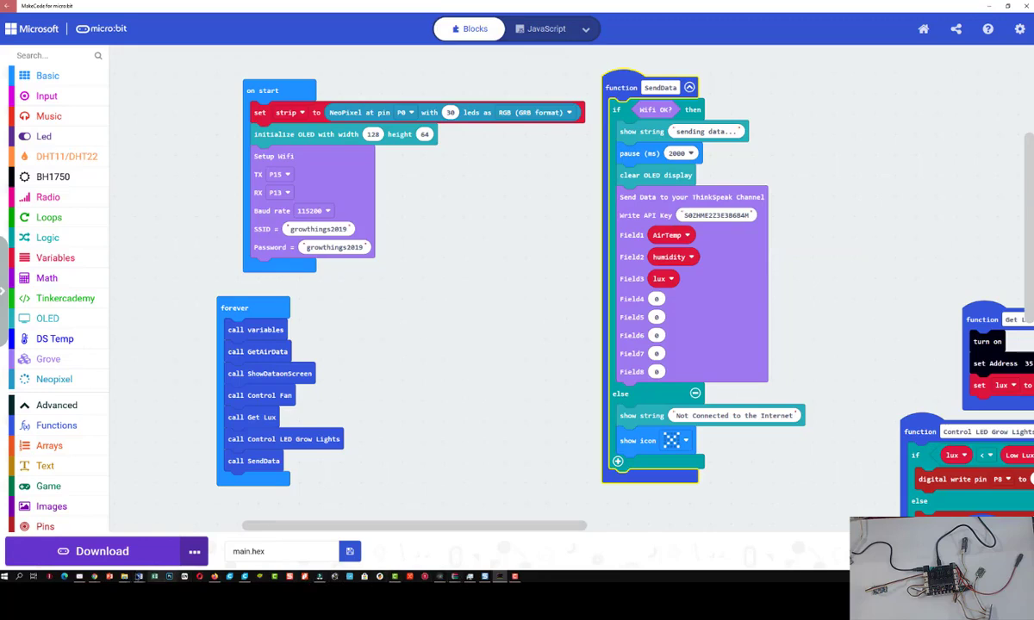
Switch to ThingSpeak in the browser and open the new greenhouse channel's API keys
mouse_move(93, 575)
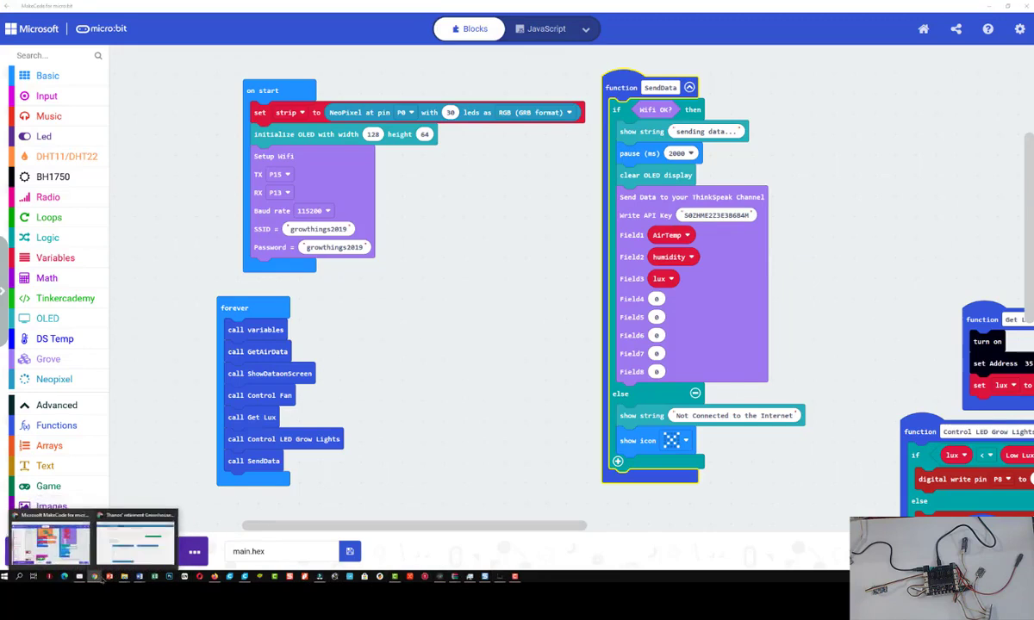
left_click(135, 541)
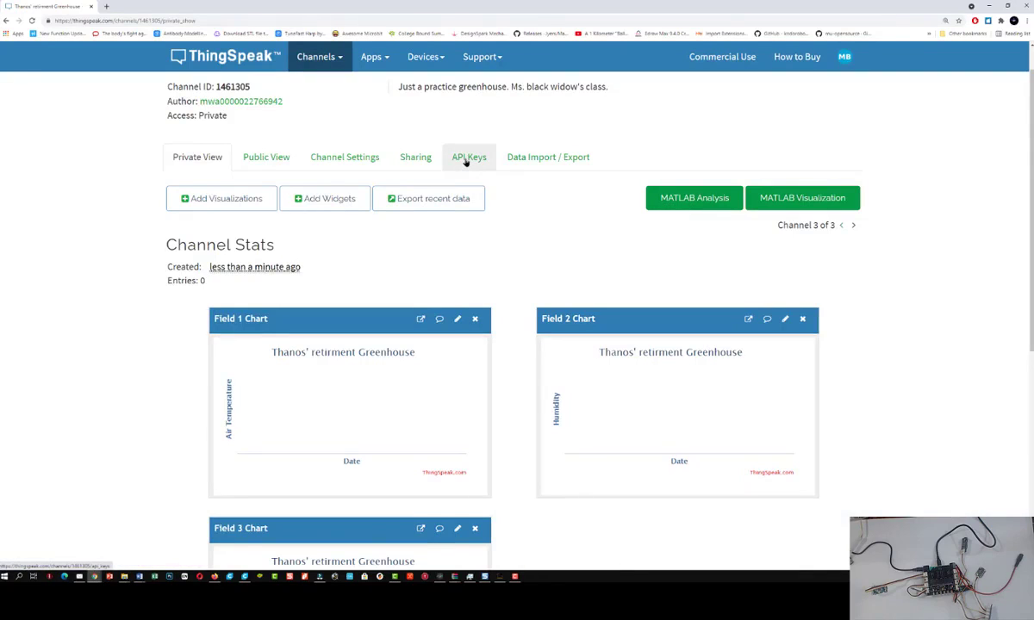
left_click(466, 161)
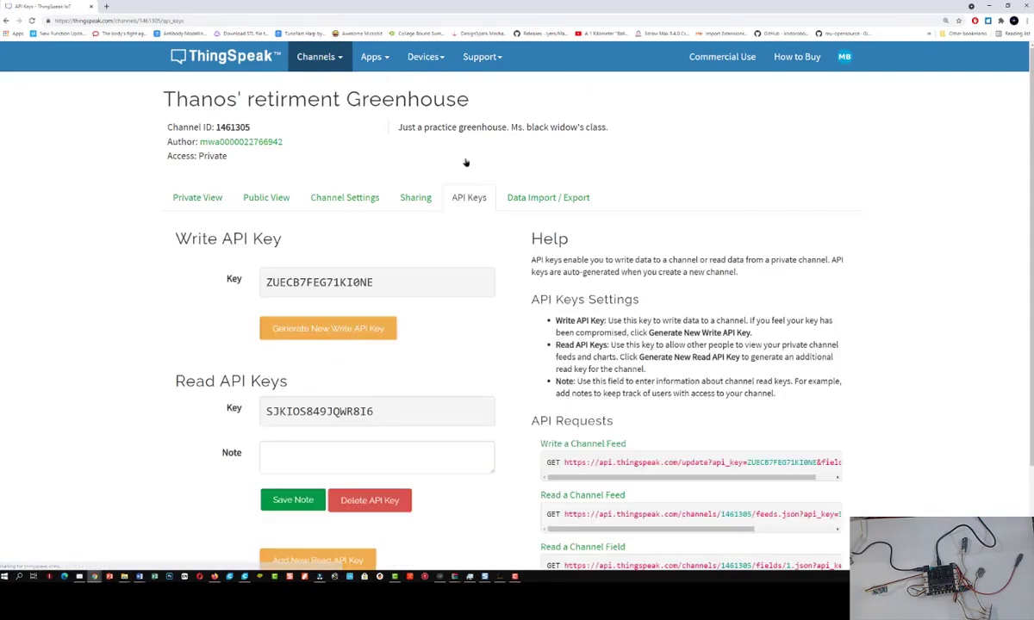
scroll(326, 246, "down", 1)
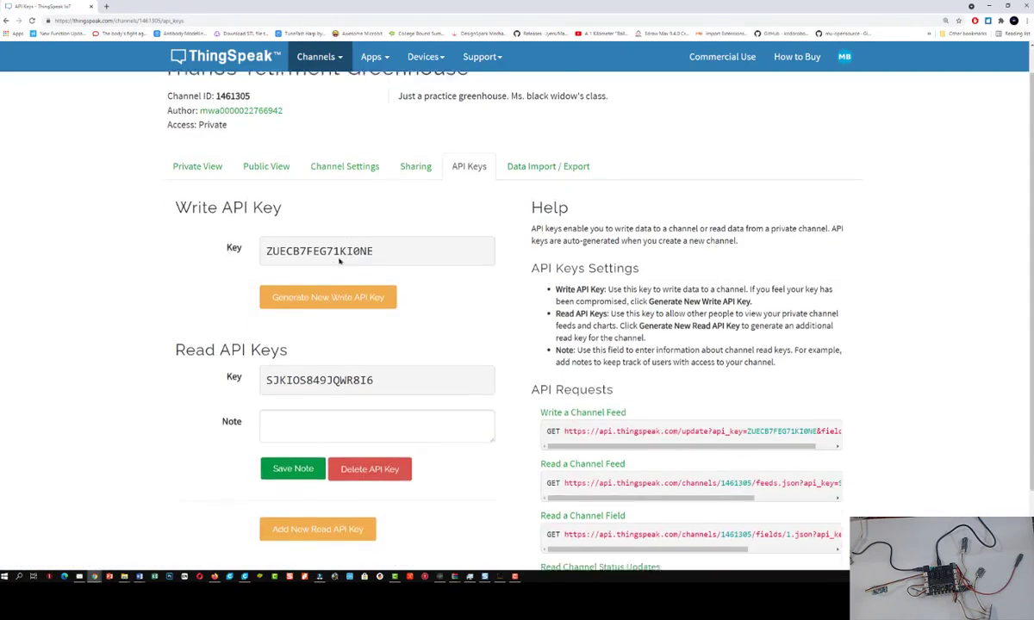
Select the greenhouse channel's whole Write API Key and copy it to the clipboard
double_click(322, 242)
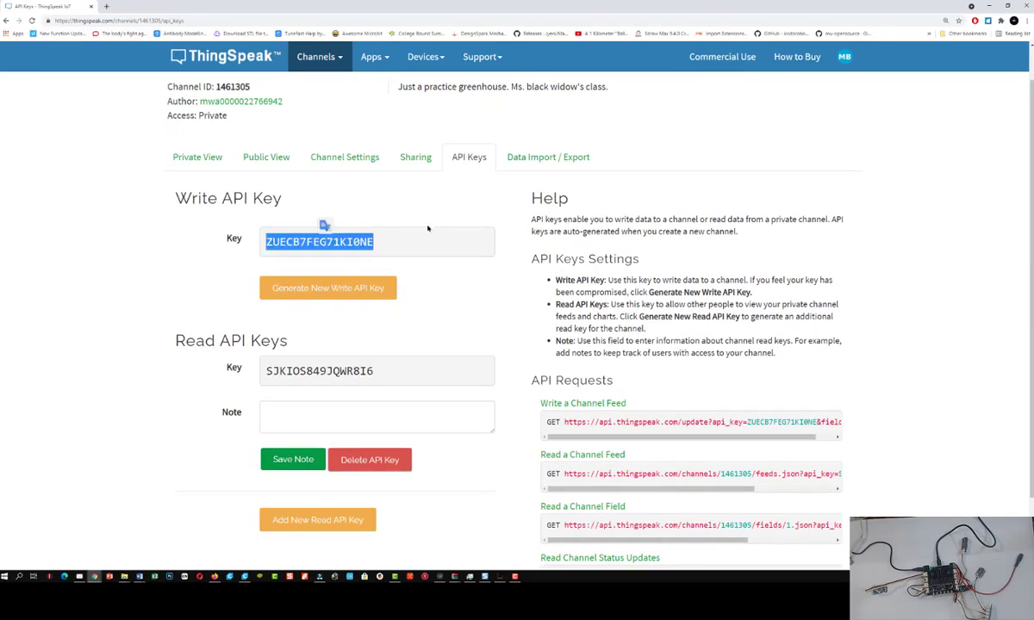
left_click(429, 207)
double_click(272, 242)
right_click(315, 244)
left_click(335, 248)
Return to MakeCode and open the Write API Key value in the SendData function's ThingSpeak block for editing
left_click(990, 7)
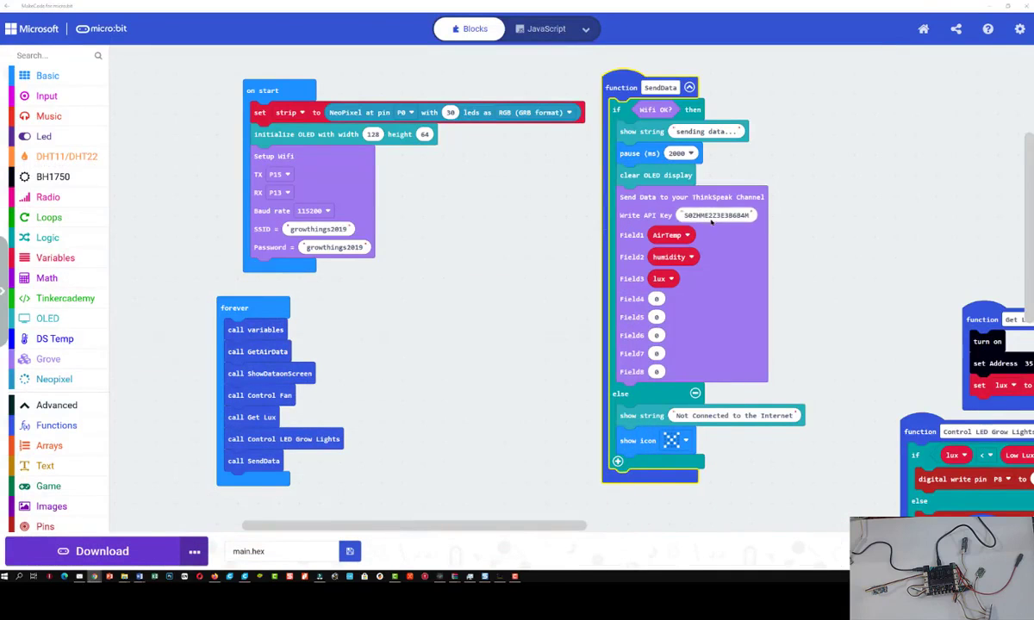
left_click(710, 217)
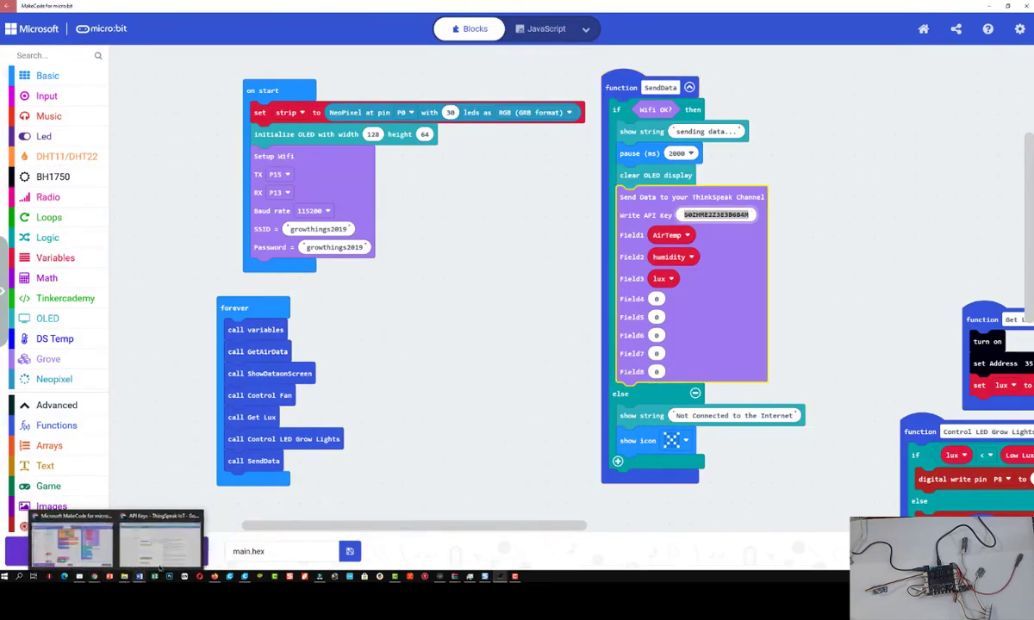
mouse_move(215, 576)
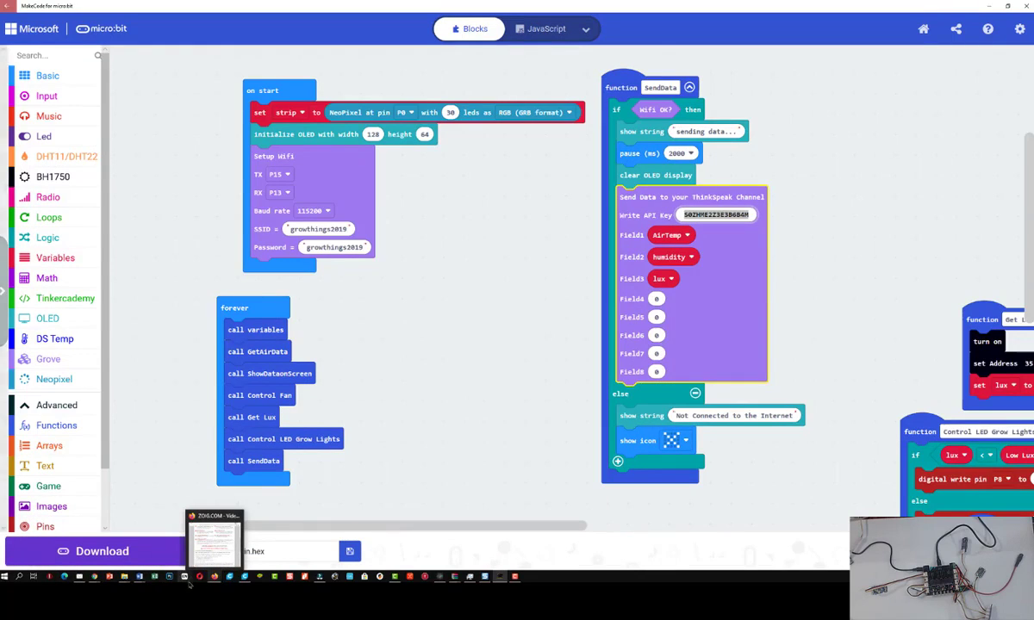